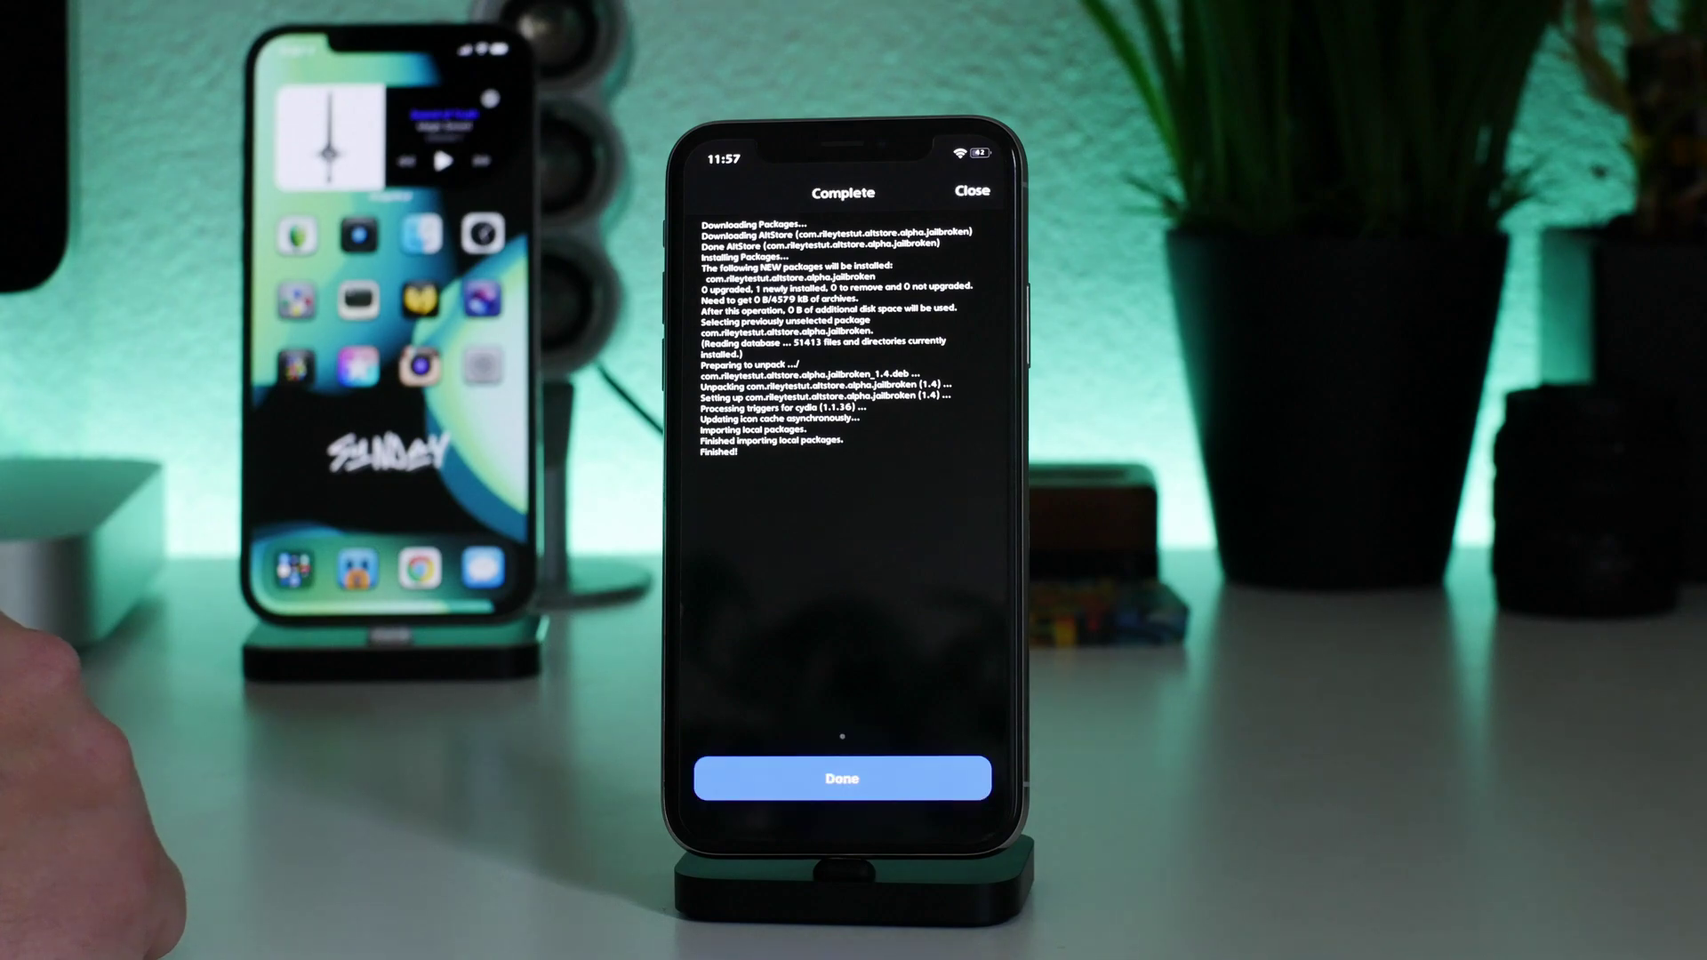
Step: Dismiss the Zebra install log, return home, and launch AltStore from the next page
left_click(842, 779)
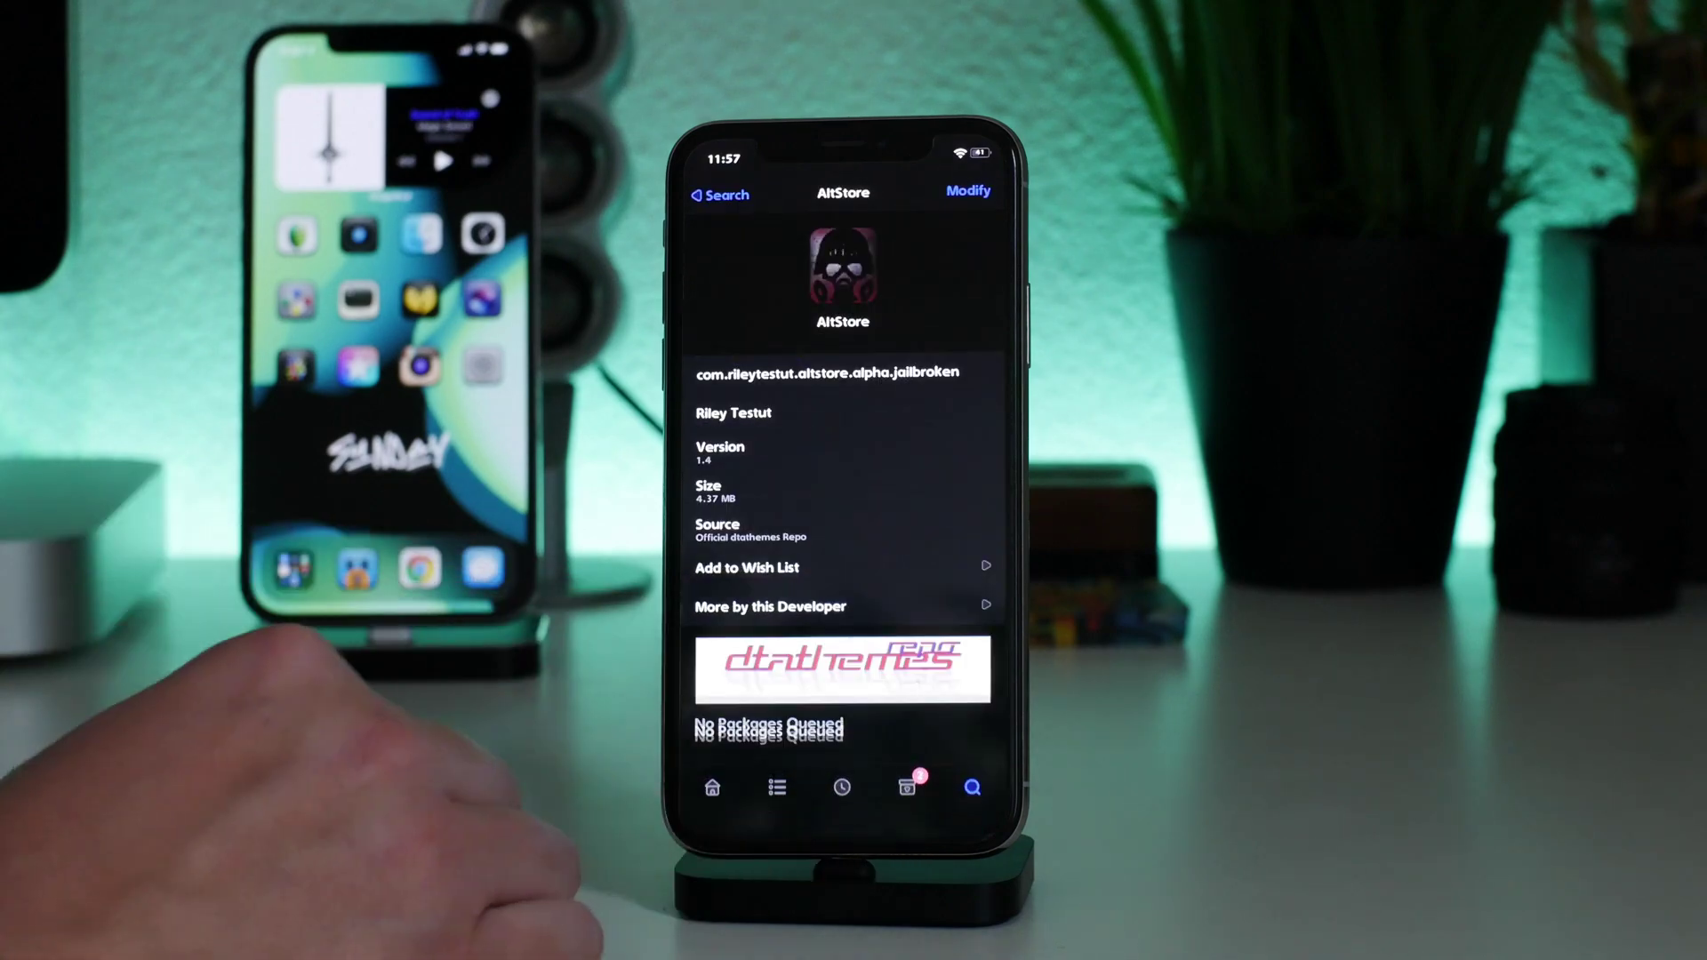
left_click_drag(841, 841, 842, 601)
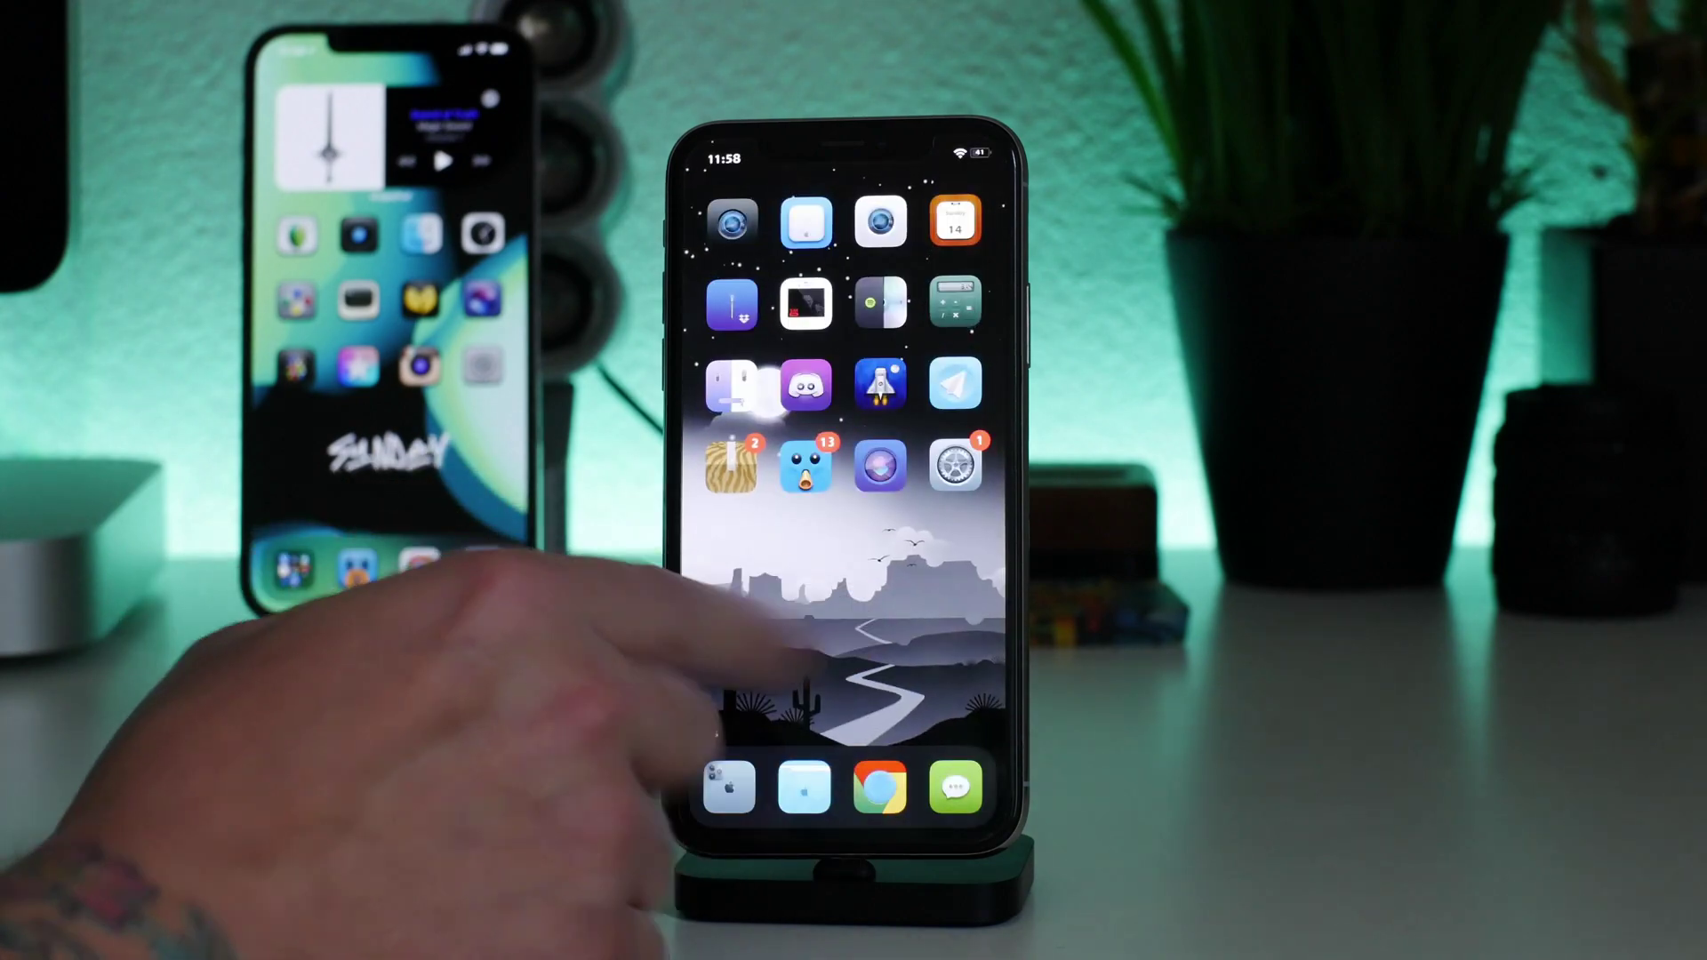
left_click_drag(814, 660, 687, 628)
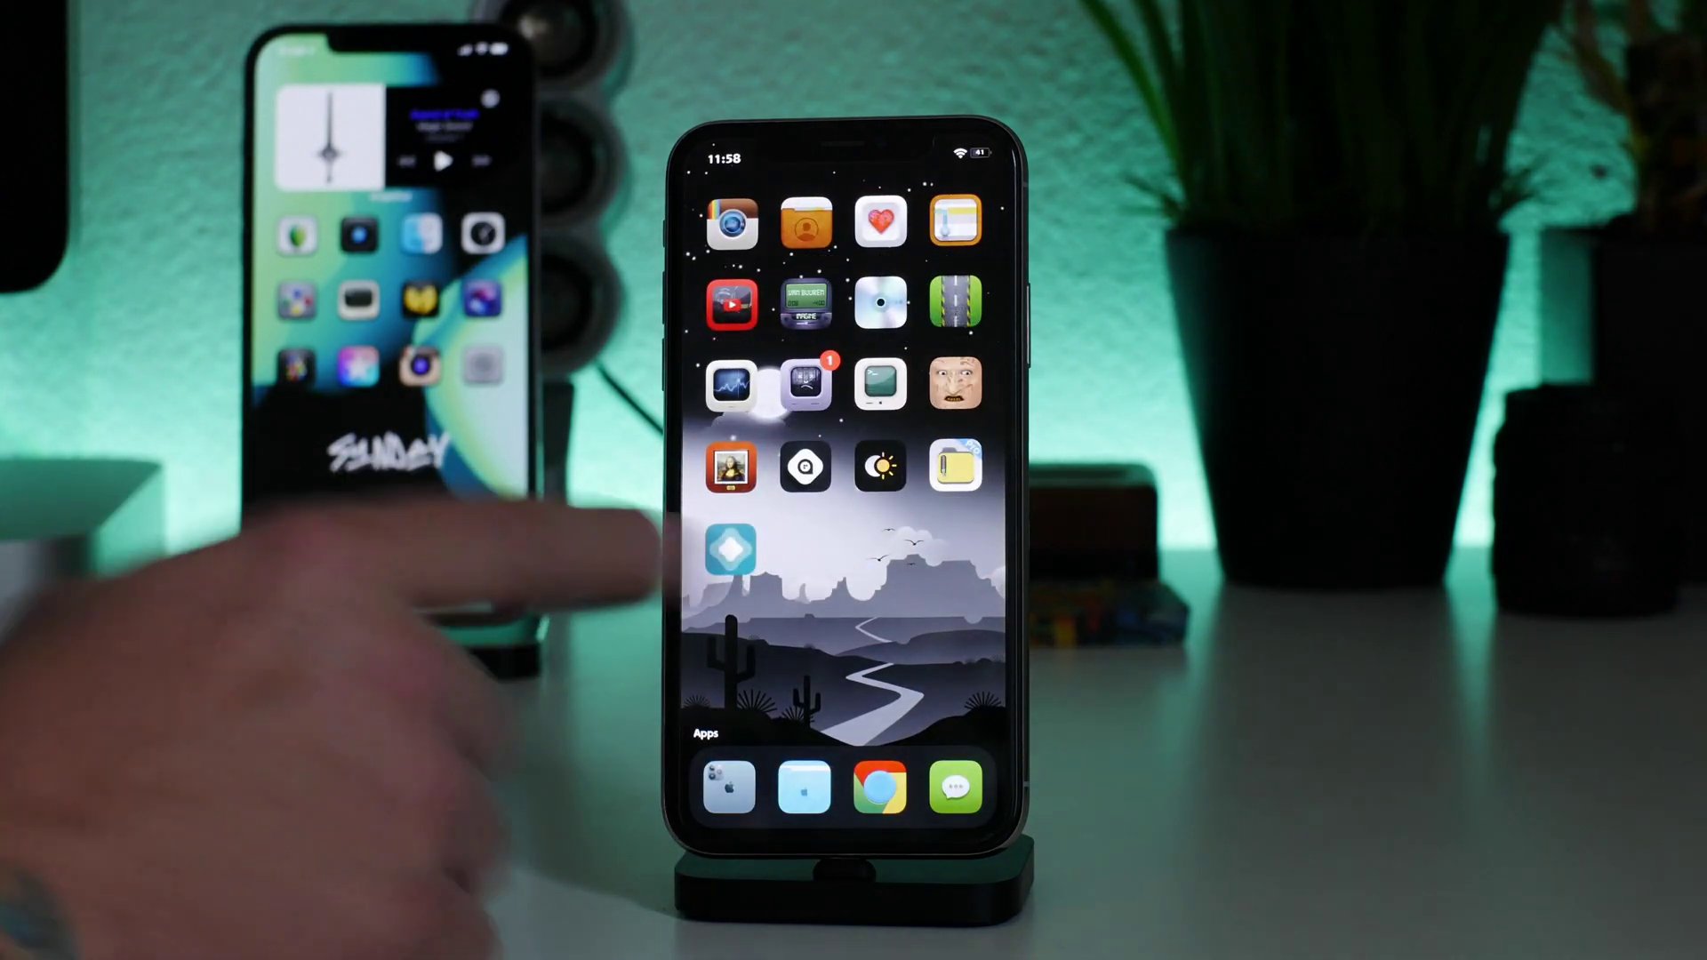
left_click(730, 549)
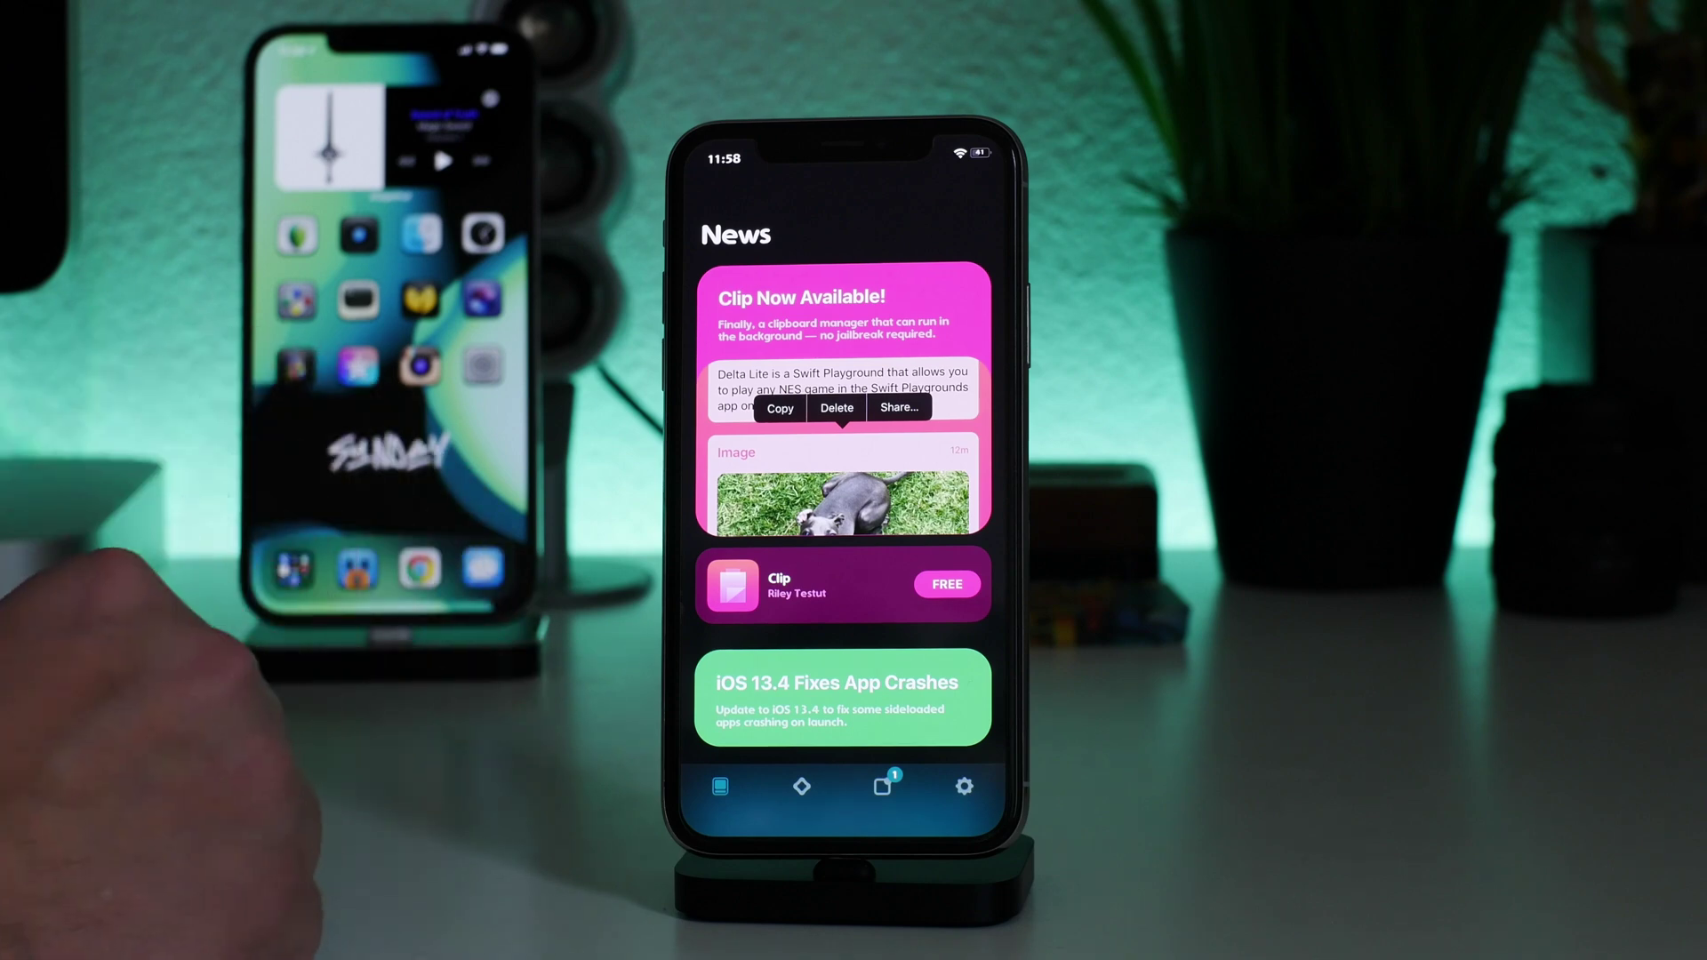
Step: Switch AltStore from the News feed to its Settings page
left_click(963, 786)
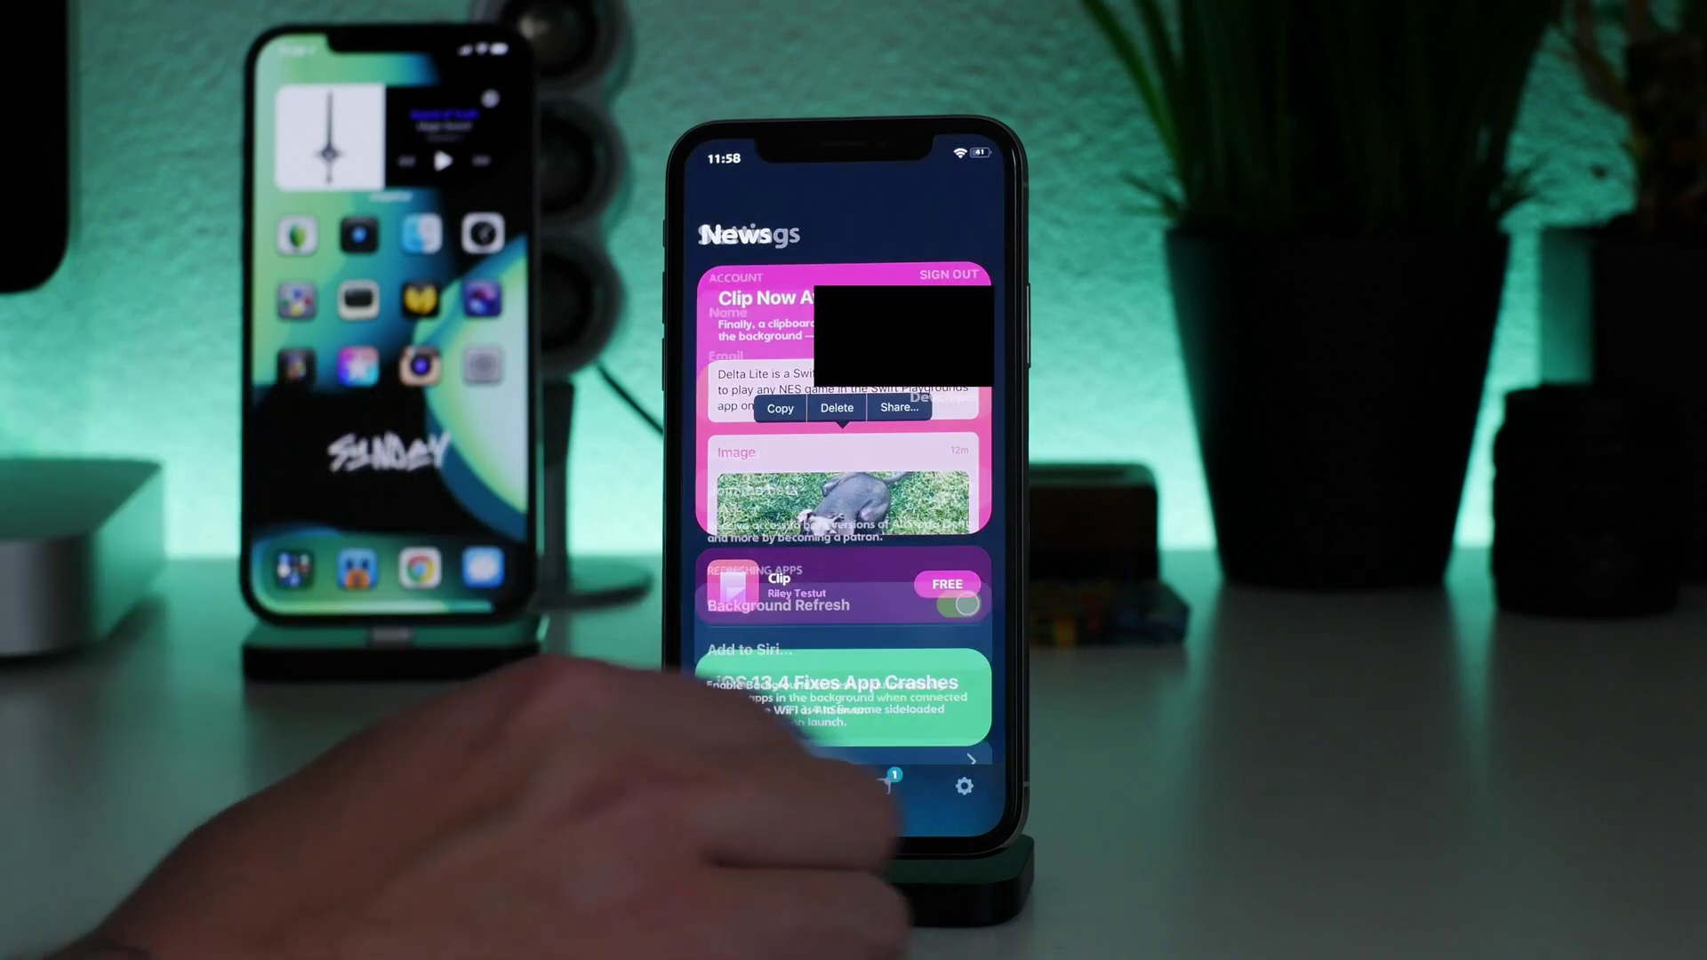